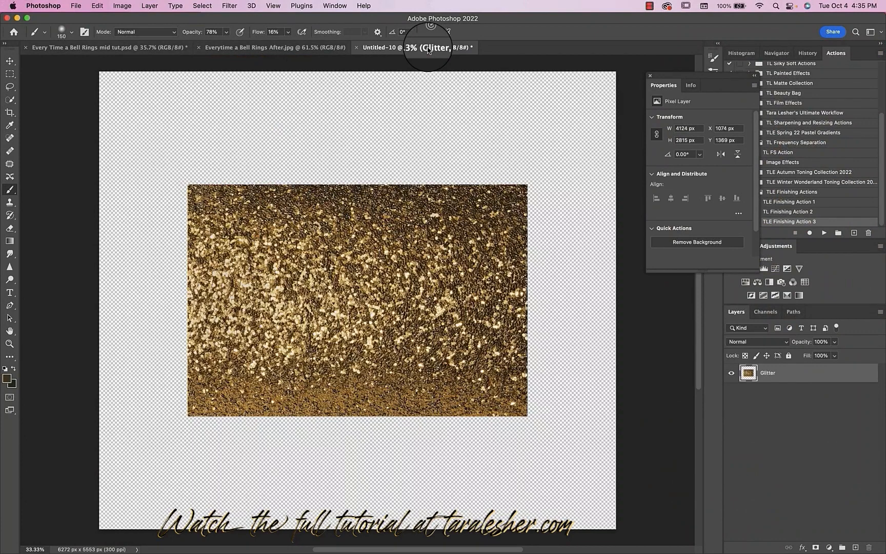
Crop the canvas down to the gold glitter texture, trimming away all the transparent area around it
left_click(9, 113)
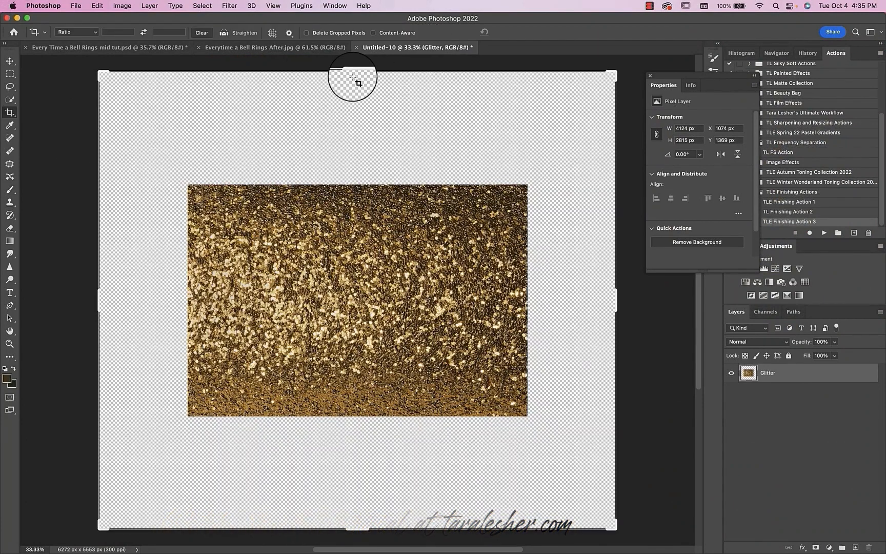
left_click_drag(353, 76, 353, 126)
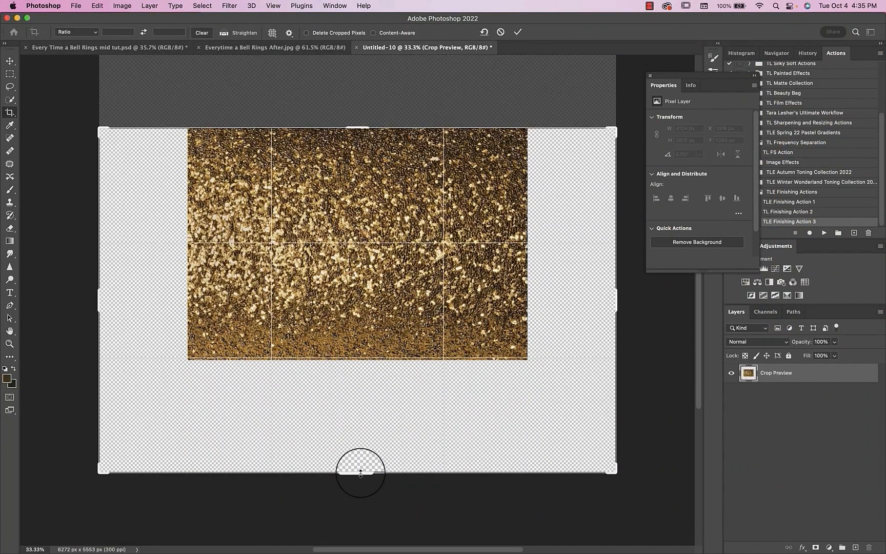
left_click_drag(361, 472, 362, 420)
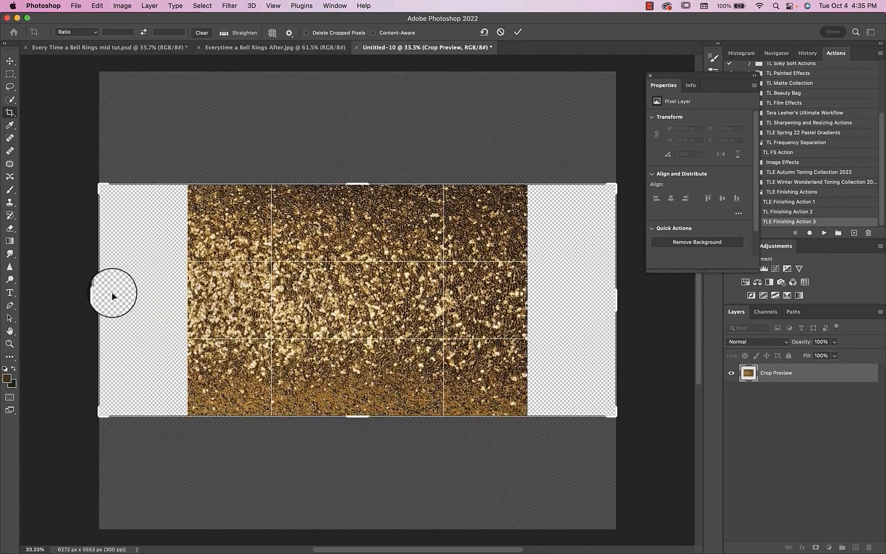
left_click_drag(99, 296, 142, 296)
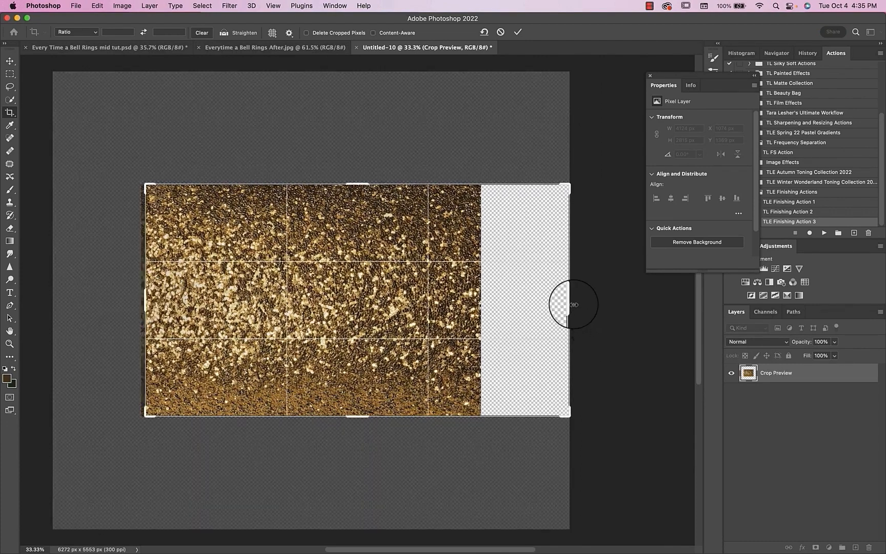
left_click_drag(573, 305, 521, 298)
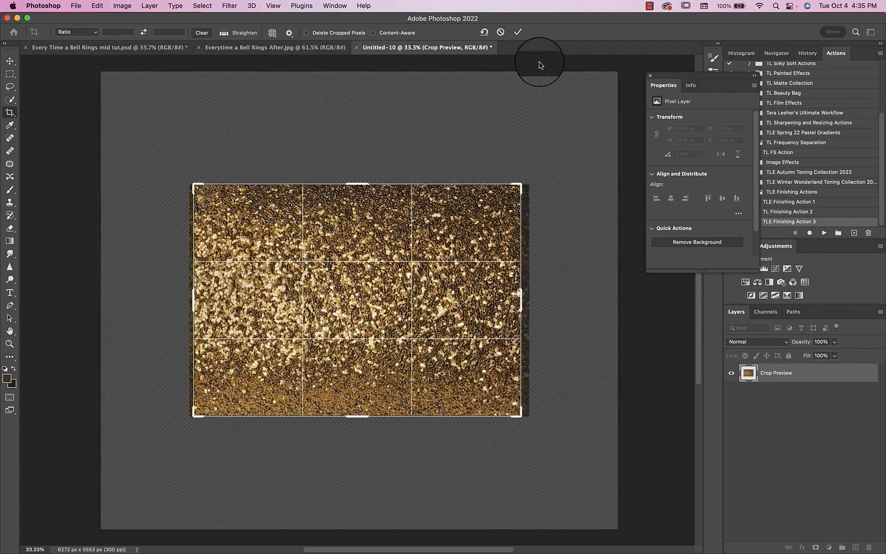
left_click(518, 33)
Define the cropped glitter image as a pattern named "gold"
left_click(95, 6)
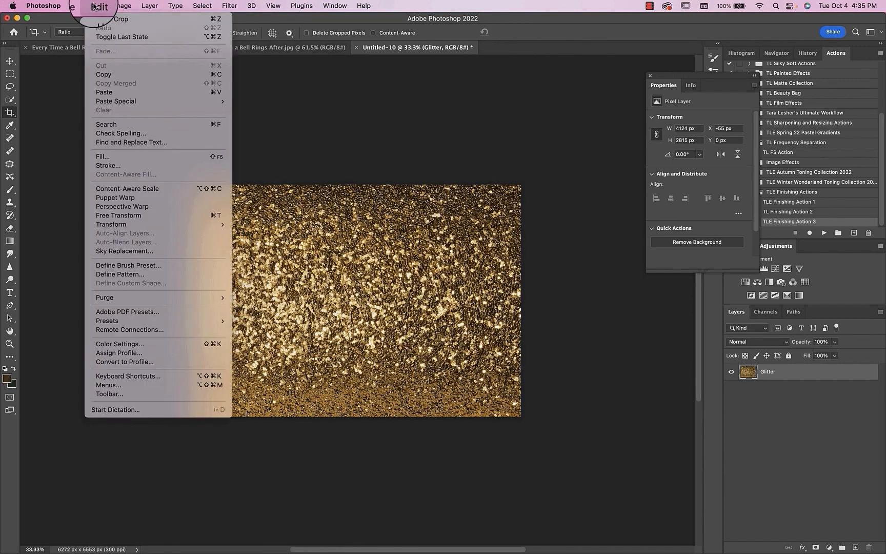
left_click(129, 274)
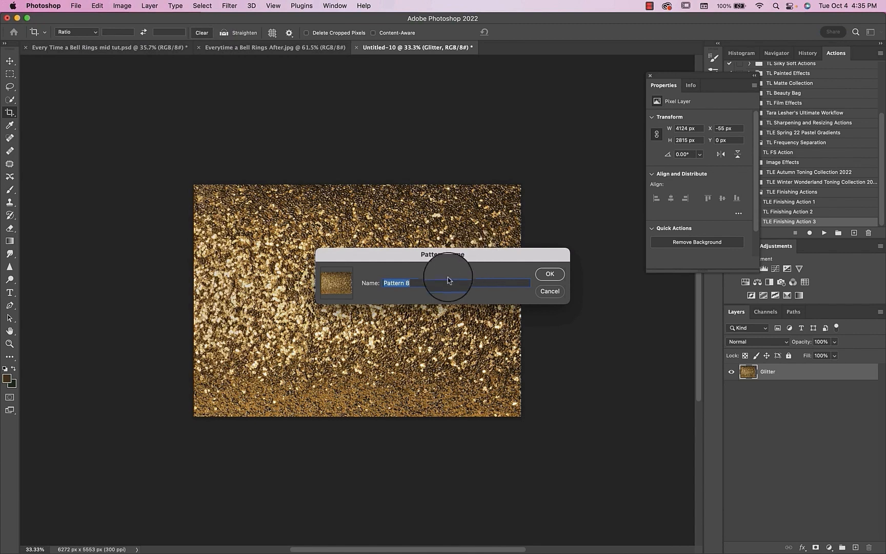
type("gold")
key("Return")
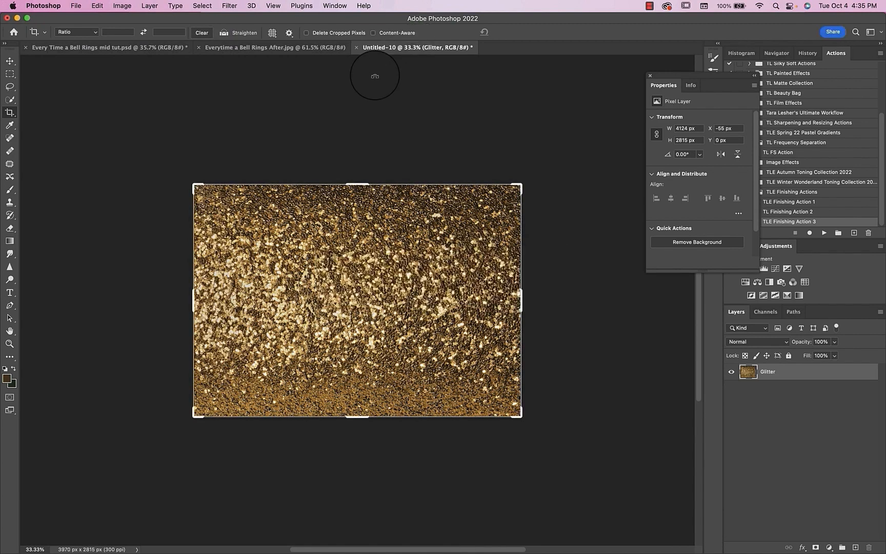
Switch to Every Time a Bell Rings mid tut.psd and activate the Pattern Stamp tool
left_click(143, 48)
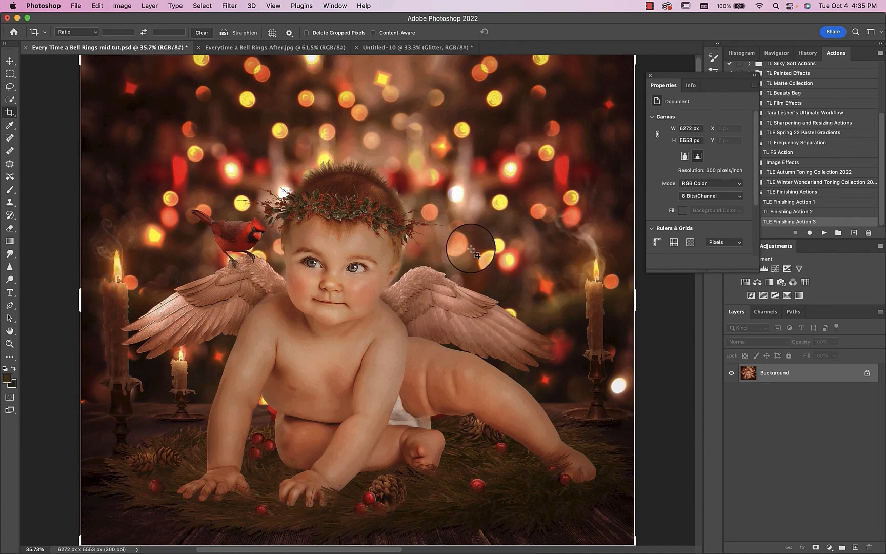
key("b")
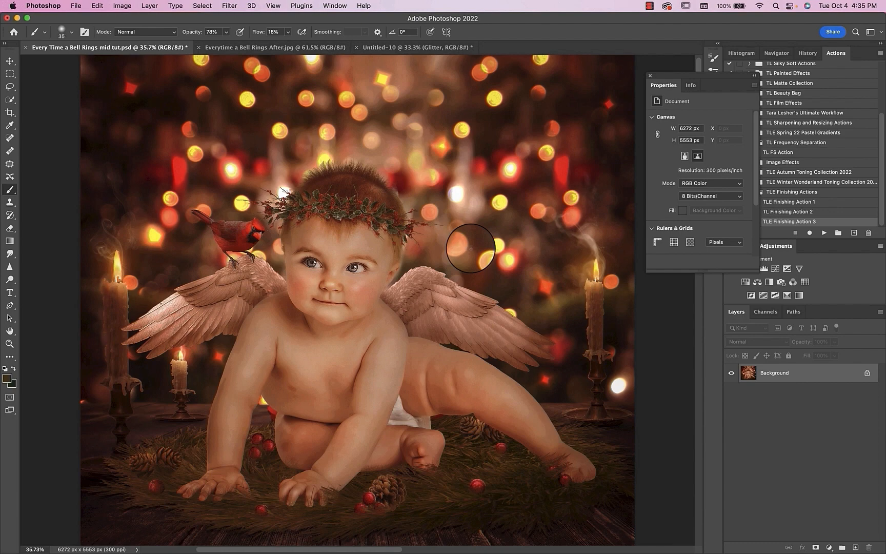
key("super+equal")
key("super+equal")
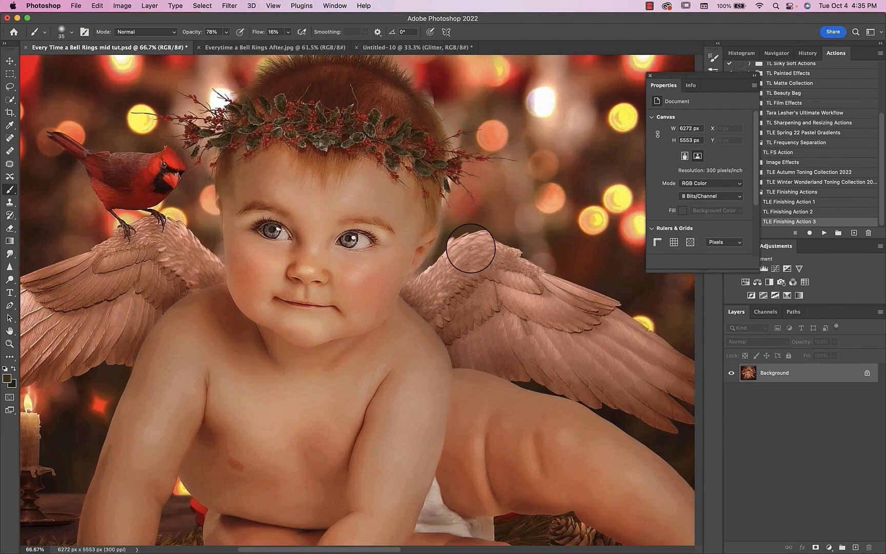
scroll(470, 248, "up", 3)
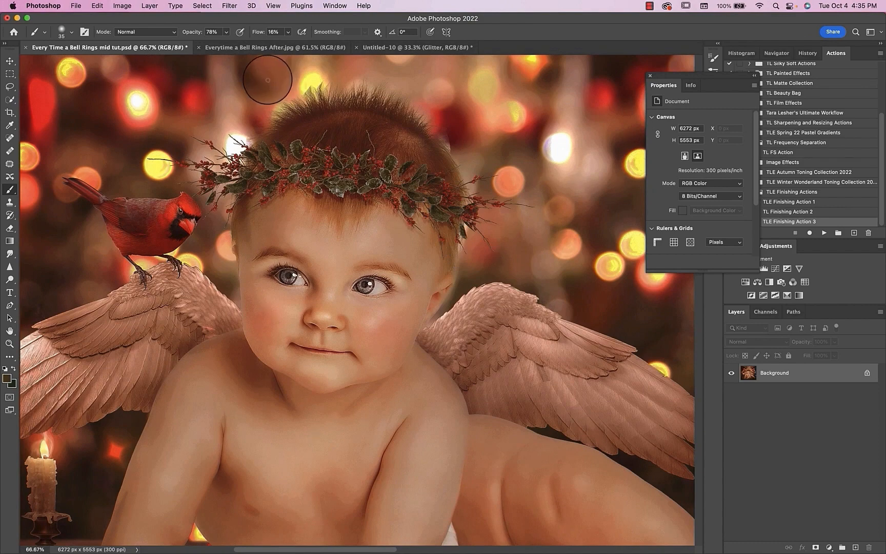
left_click(10, 202)
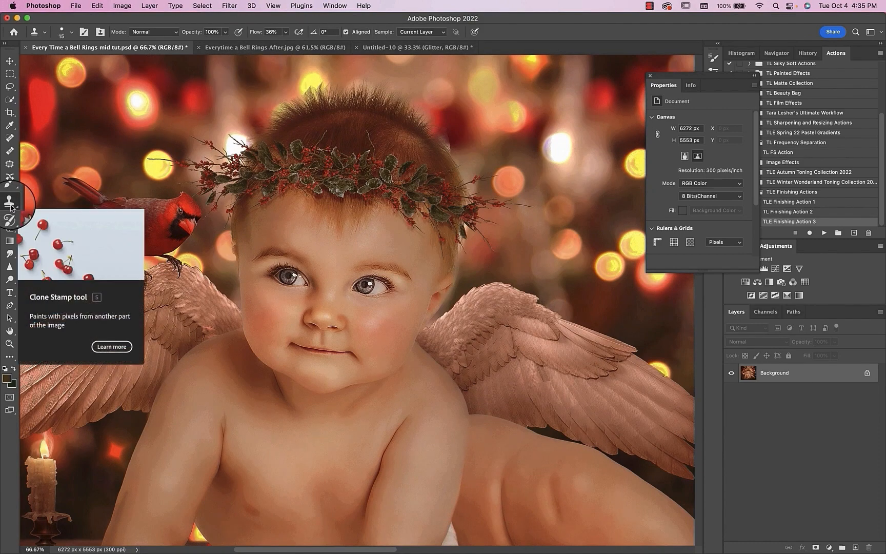
right_click(12, 206)
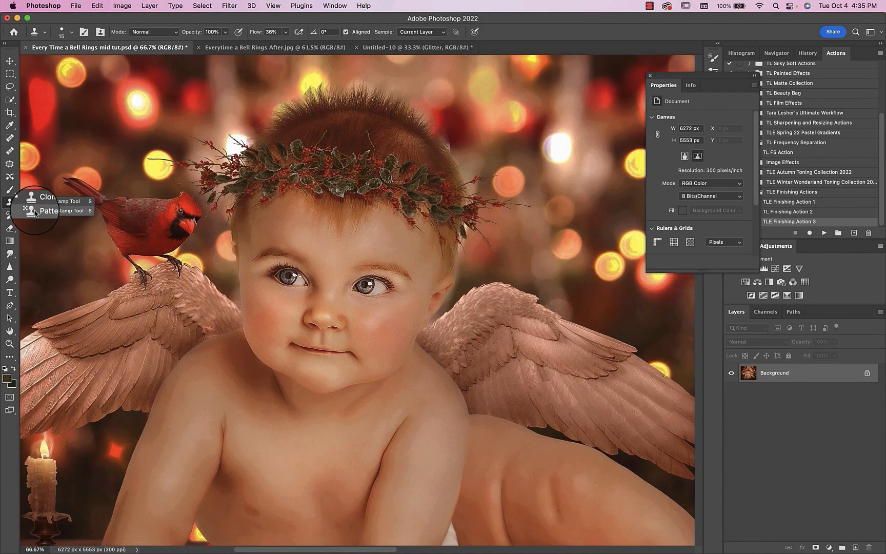
left_click(69, 211)
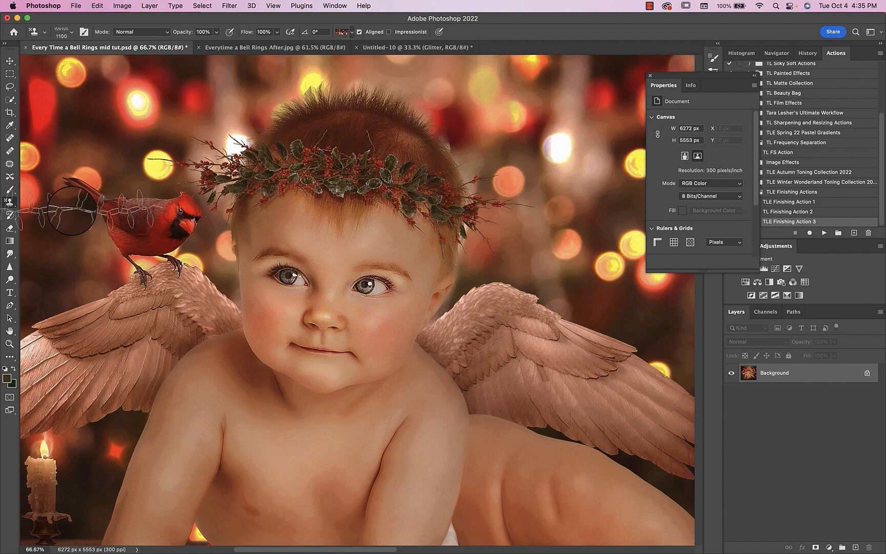
Give the Pattern Stamp a soft round tip with 60% hardness and select the gold glitter pattern
left_click(71, 33)
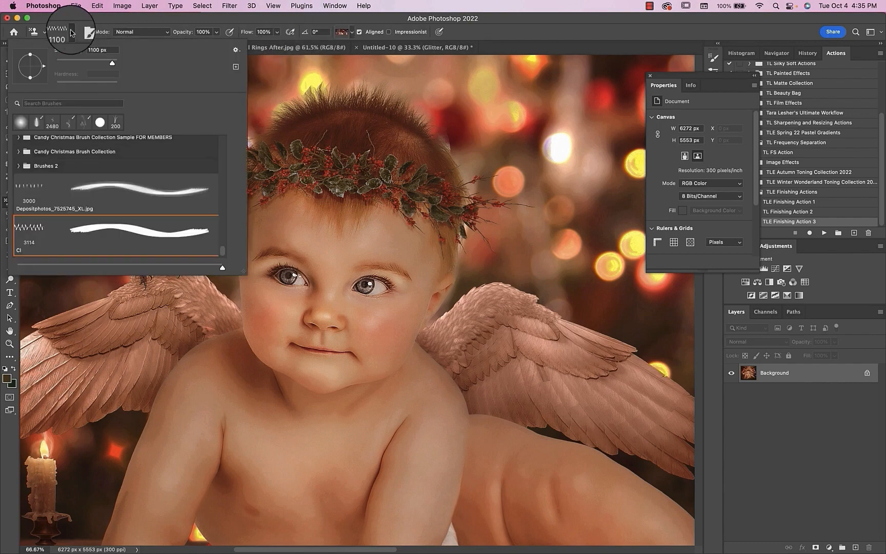
left_click(22, 124)
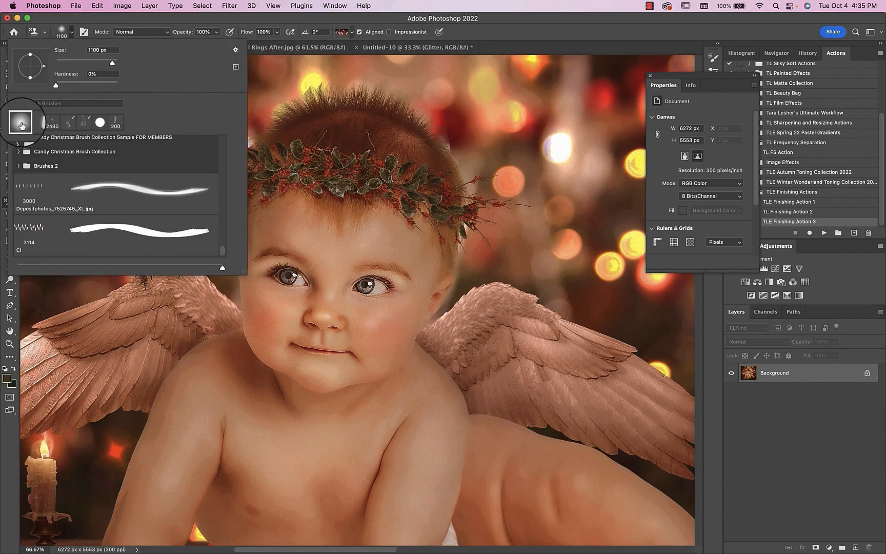
left_click(84, 86)
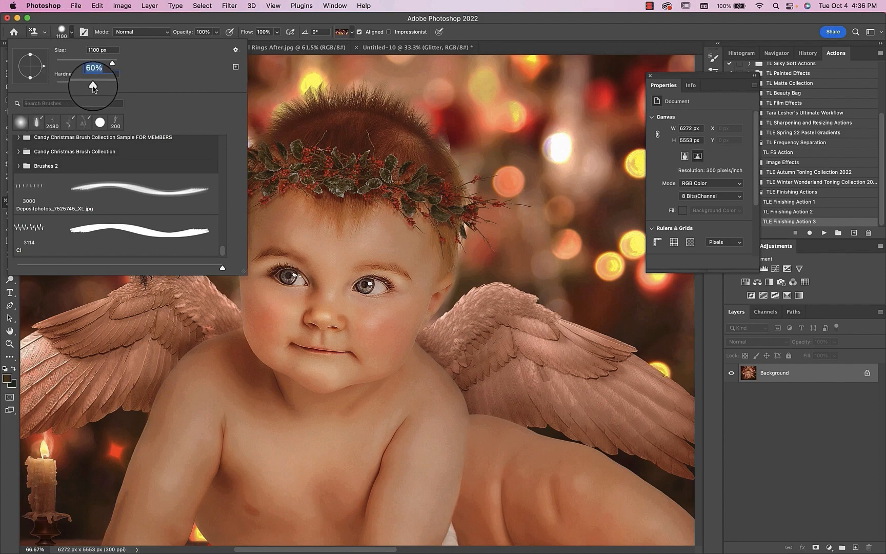
left_click(72, 32)
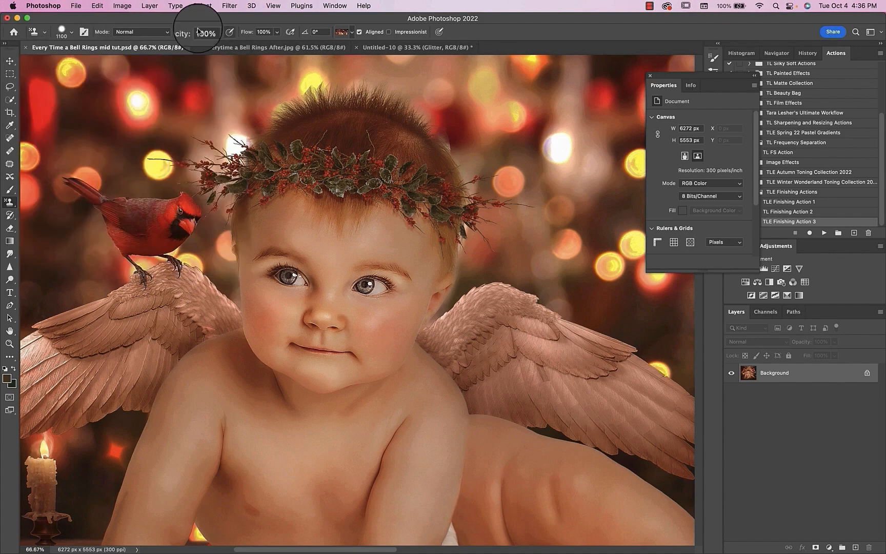
left_click(353, 34)
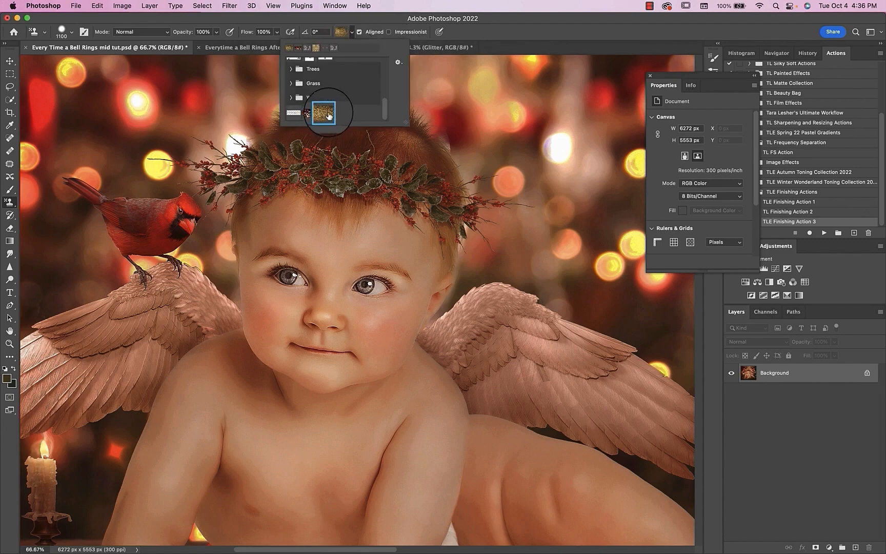
left_click(345, 31)
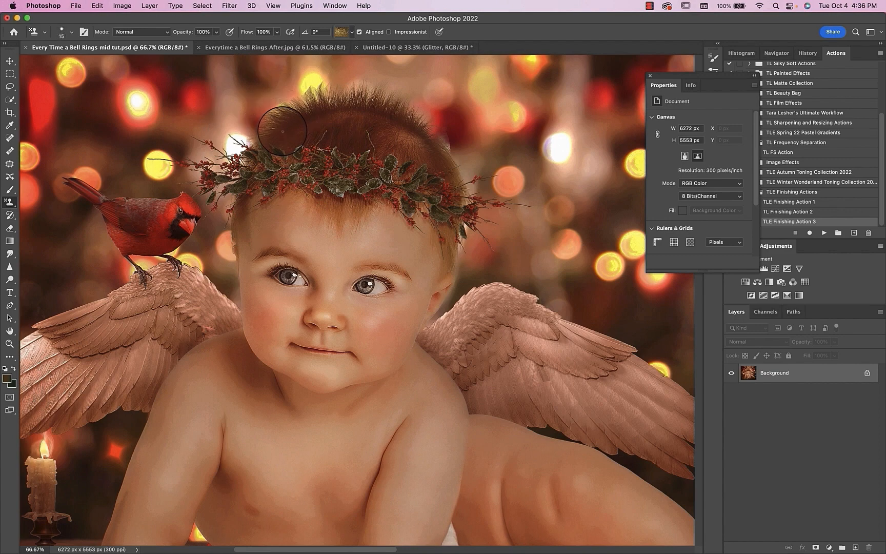
Enable Transfer and Shape Dynamics for the stamp brush, with the size controlled by Pen Pressure
left_click(334, 6)
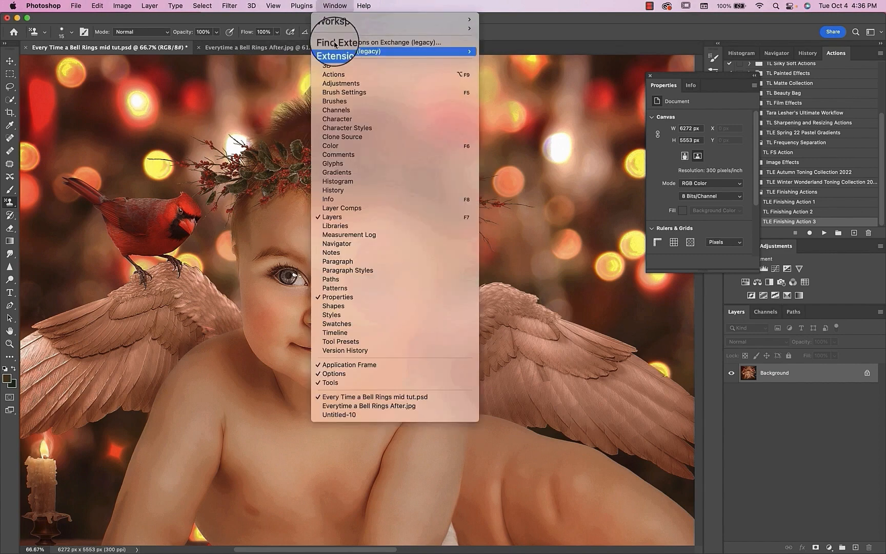
left_click(338, 93)
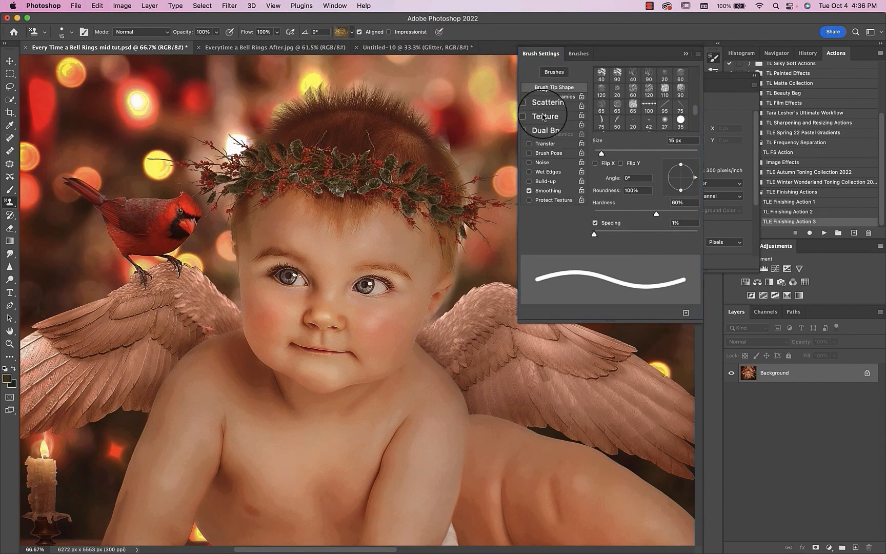
left_click(541, 146)
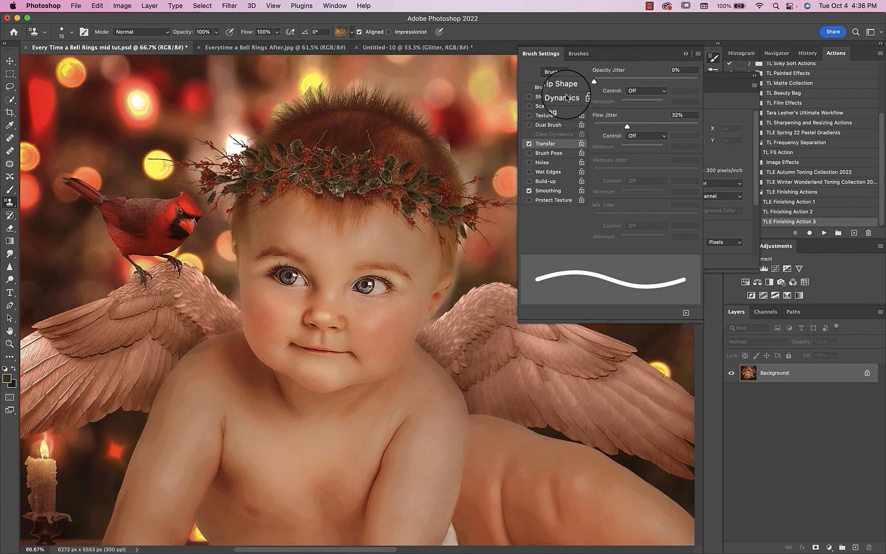
left_click(544, 97)
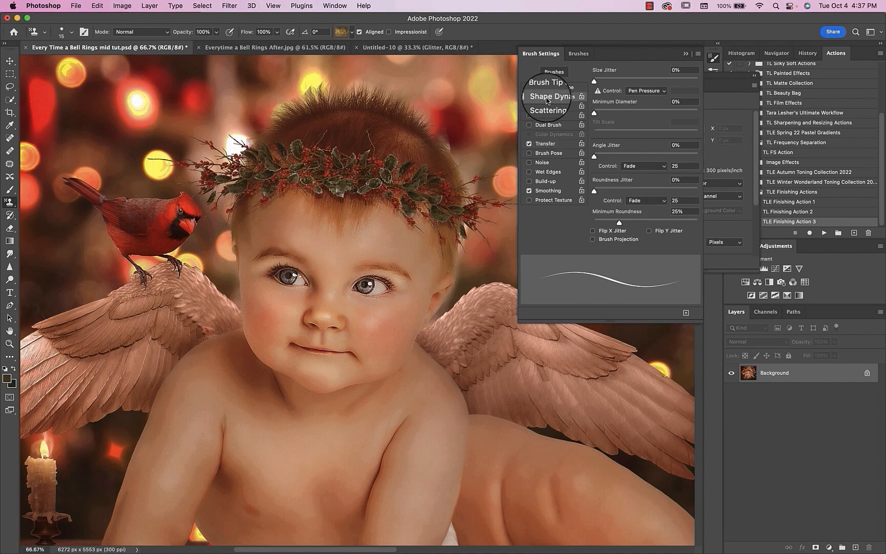
left_click(646, 96)
left_click(647, 95)
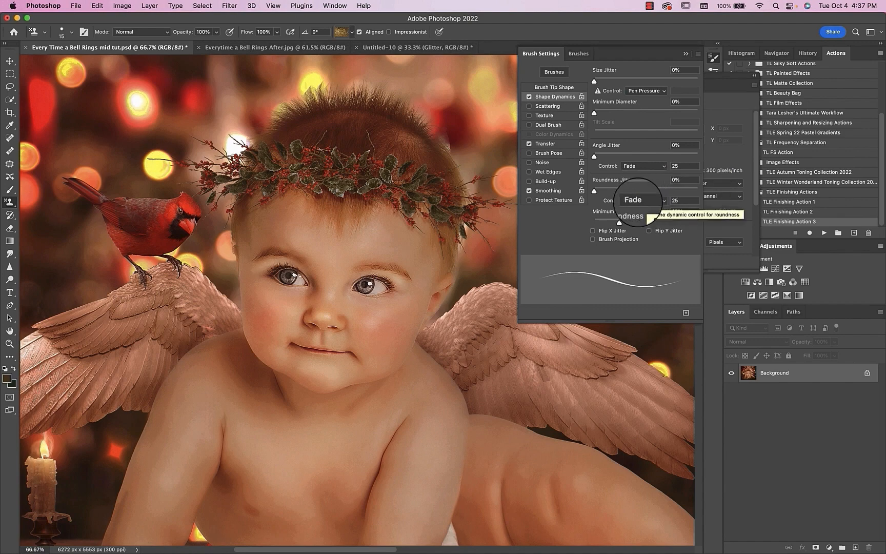
Set the Pattern Stamp flow to 66% and close the brush settings
scroll(462, 128, "left", 3)
left_click_drag(277, 35, 263, 31)
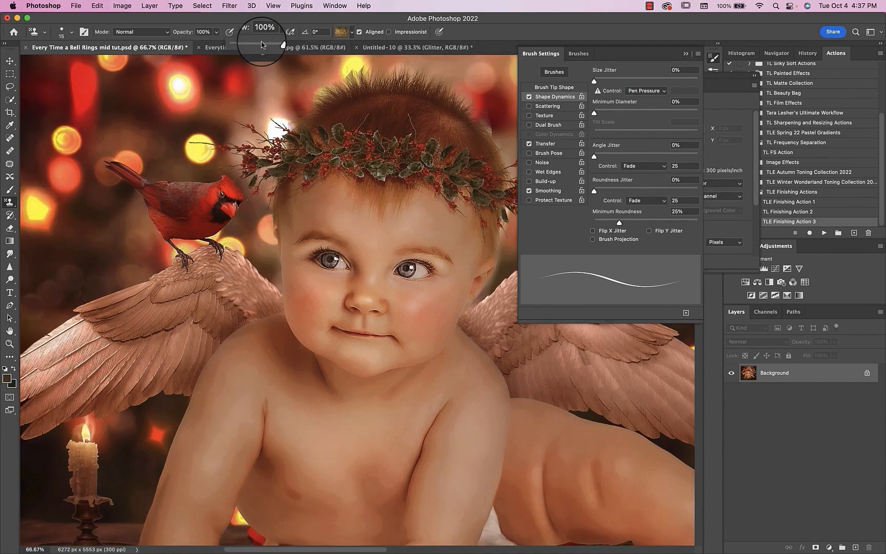
key("F5")
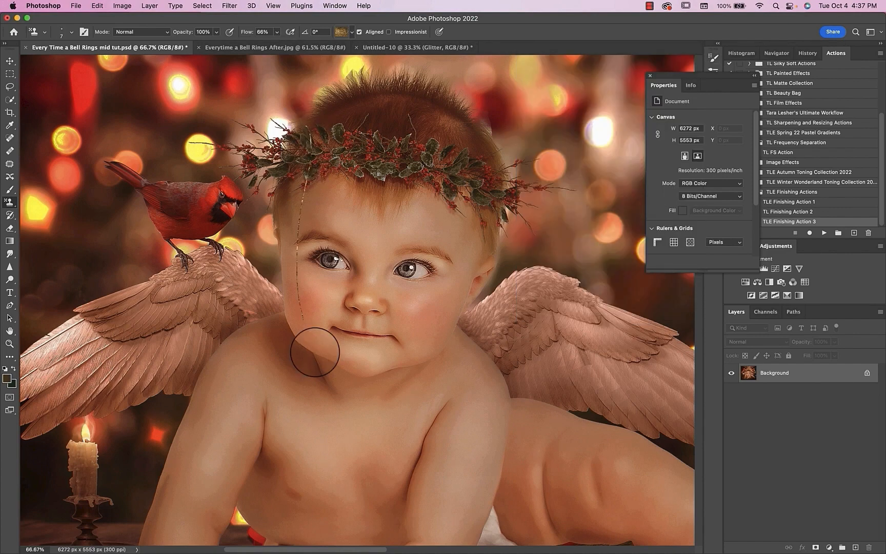
Add a new empty layer above the Background layer for the glitter strands
key("p")
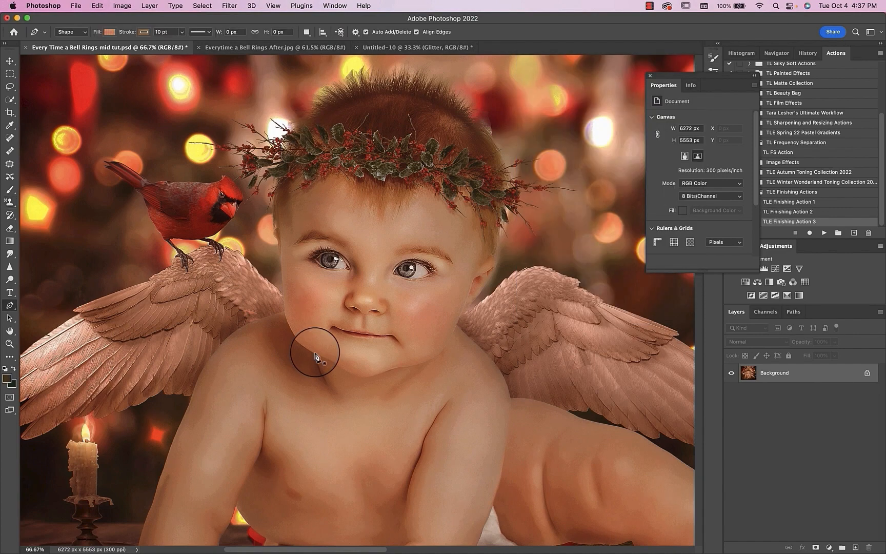
left_click(856, 548)
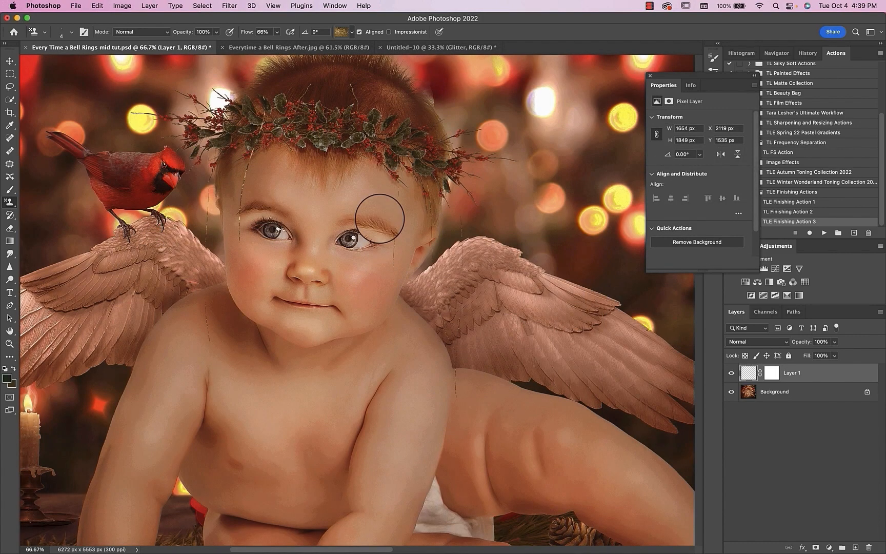
Undo the last two glitter strokes and stamp a thin strand down the baby's shoulder beside the right-hand wing
key("super+z")
key("super+z")
left_click_drag(421, 132, 437, 368)
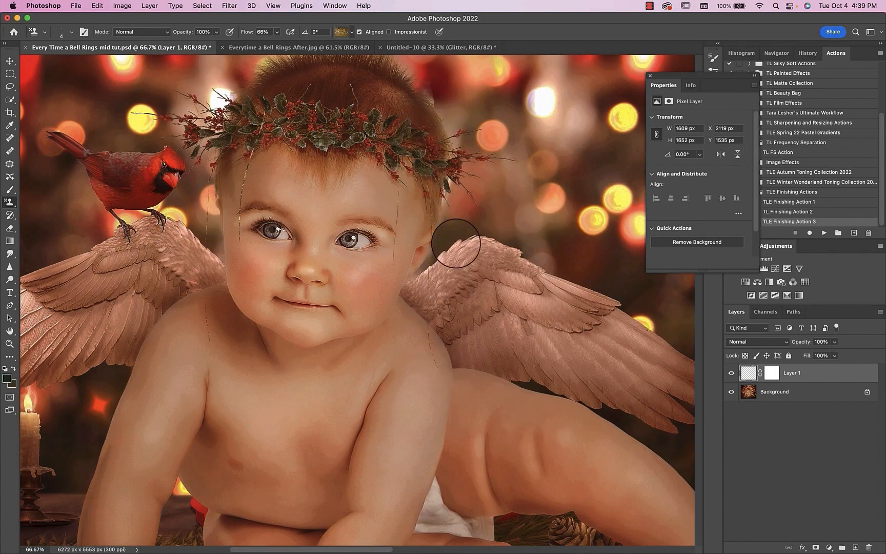
Stamp three long glitter strands from the right-hand wing down over the thigh, enlarging the brush slightly to 5 px
left_click_drag(456, 243, 480, 418)
key("bracketright")
left_click_drag(485, 239, 487, 501)
left_click_drag(530, 261, 558, 527)
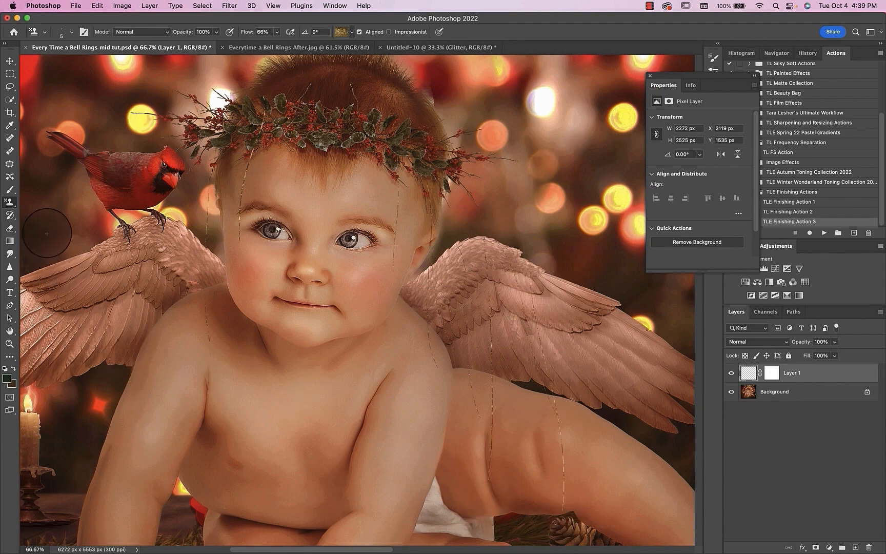
Stamp more thin glitter strands over the left-hand wing, arm, chest and forehead, and from the right-hand wing's outer feathers across the leg
left_click_drag(143, 218, 134, 536)
left_click_drag(174, 234, 180, 398)
left_click_drag(82, 257, 92, 530)
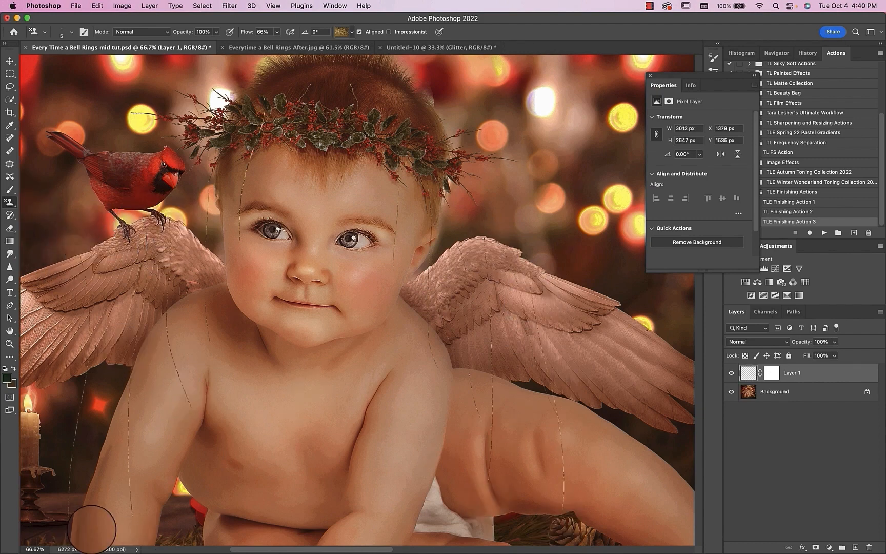
left_click_drag(212, 257, 211, 411)
mouse_move(319, 106)
left_mouse_down()
mouse_move(389, 210)
mouse_move(314, 92)
mouse_move(280, 234)
left_mouse_up()
key("super+0")
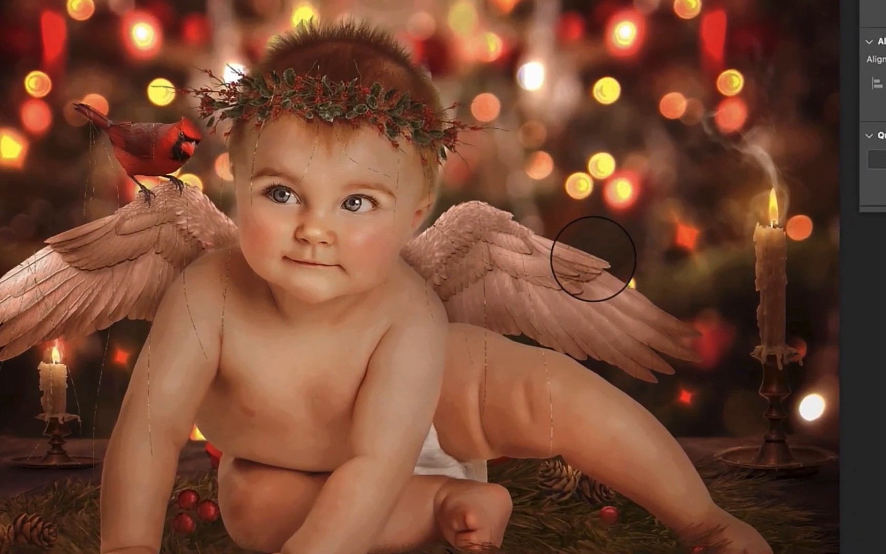
left_click_drag(590, 266, 639, 546)
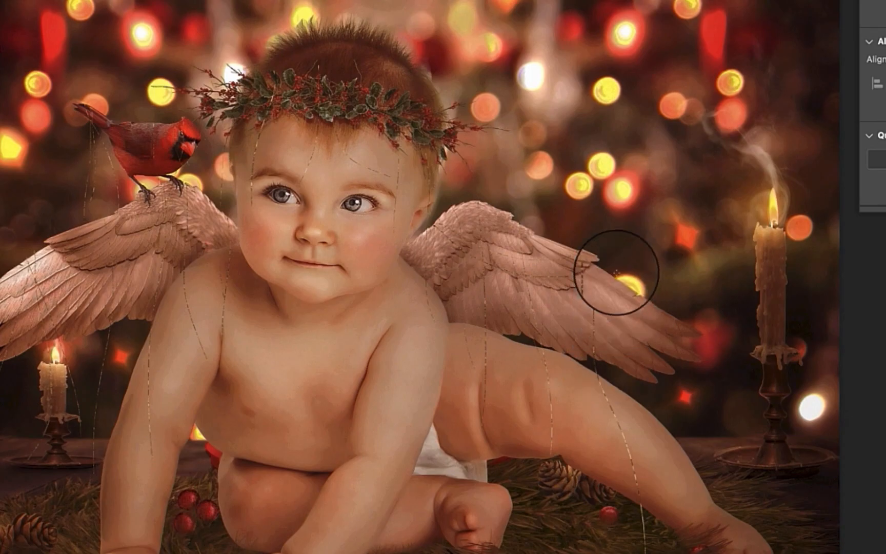
Stamp two more thin glitter strands, one down the outer right-hand wing and one down the baby's shoulder beside it
left_click_drag(613, 277, 618, 400)
left_click_drag(414, 288, 401, 369)
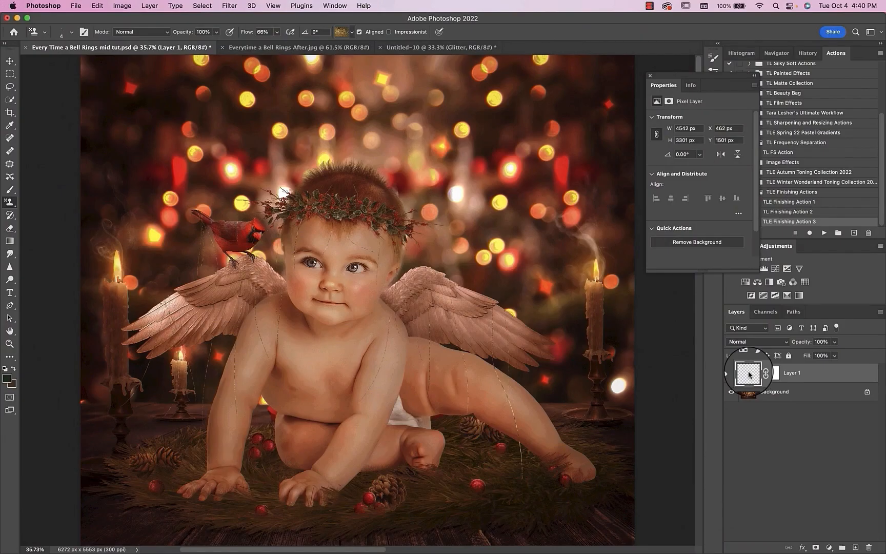
Duplicate the glitter strand layer twice, choosing the Screen blend mode for the first copy
key("super+j")
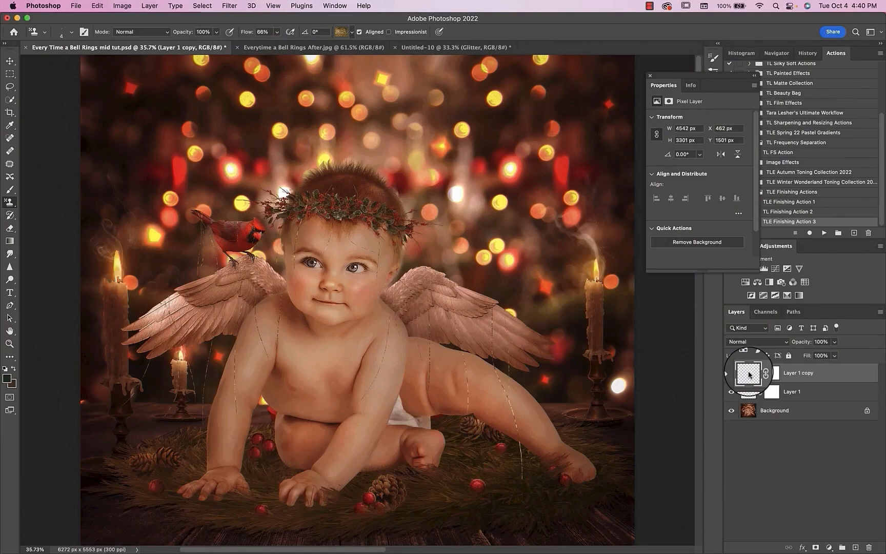
left_click(739, 342)
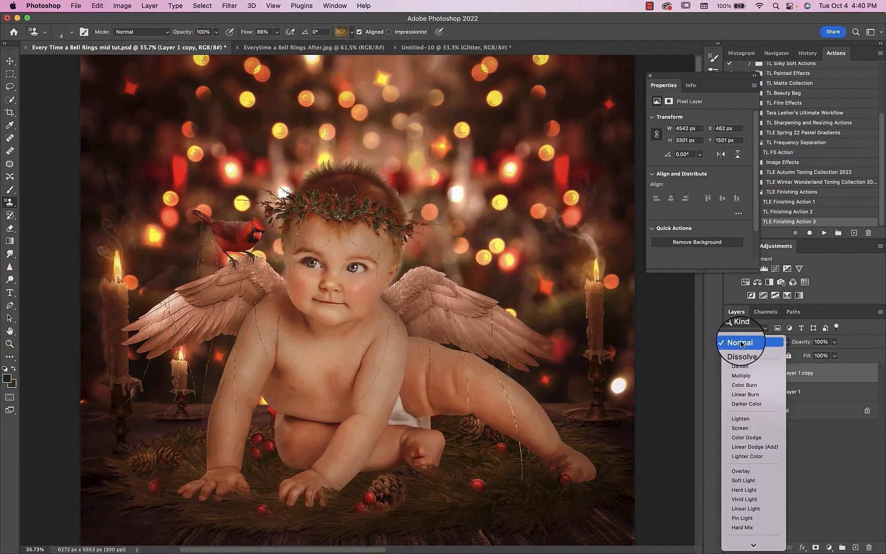
left_click(741, 428)
left_click(750, 393)
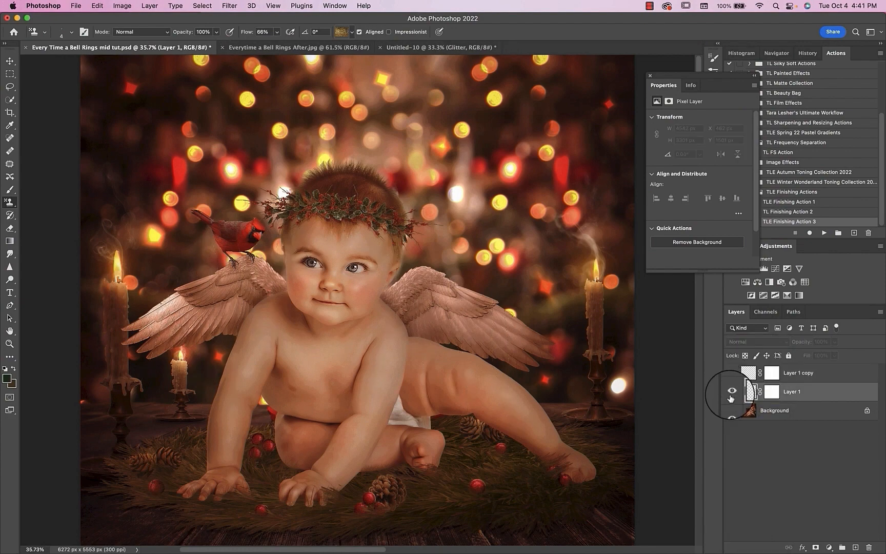
key("super+j")
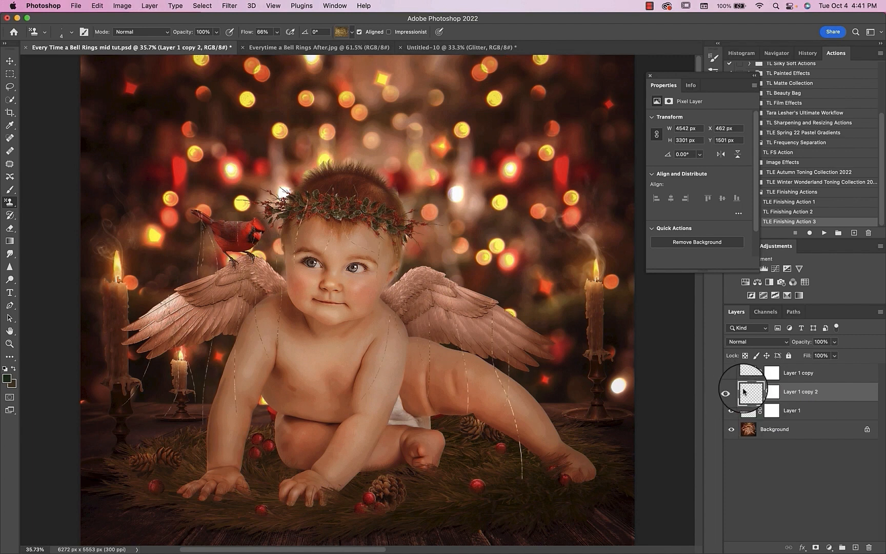
Add a near-black Solid Color fill layer (060303) directly above the original glitter strand layer, Layer 1
left_click(745, 411)
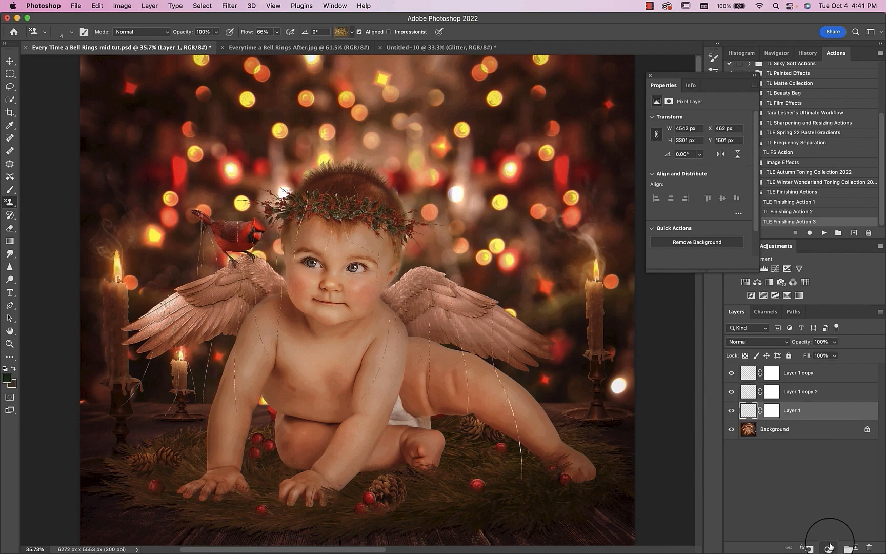
left_click(829, 547)
left_click(826, 322)
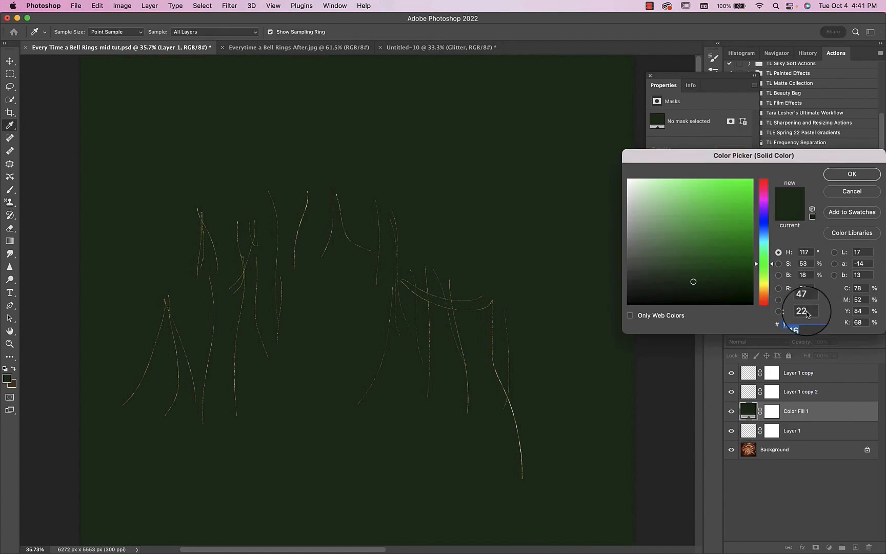
left_click_drag(693, 282, 696, 302)
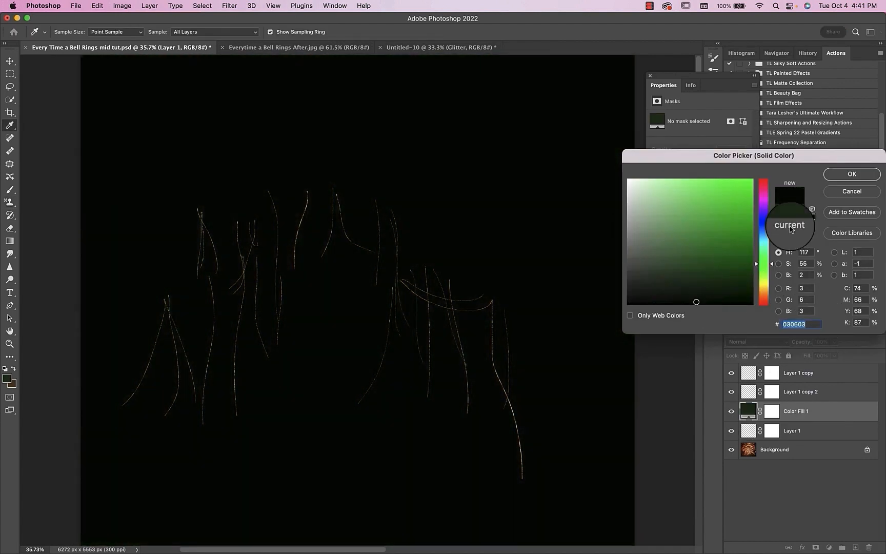
left_click_drag(765, 283, 765, 300)
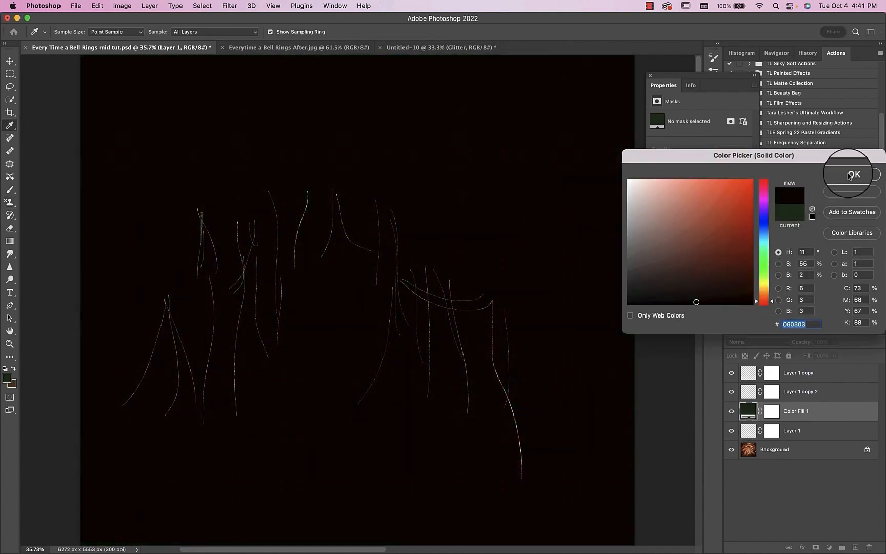
left_click(849, 173)
Clip the near-black fill to the original glitter strands in Layer 1 and merge the two into one layer
left_click(749, 436)
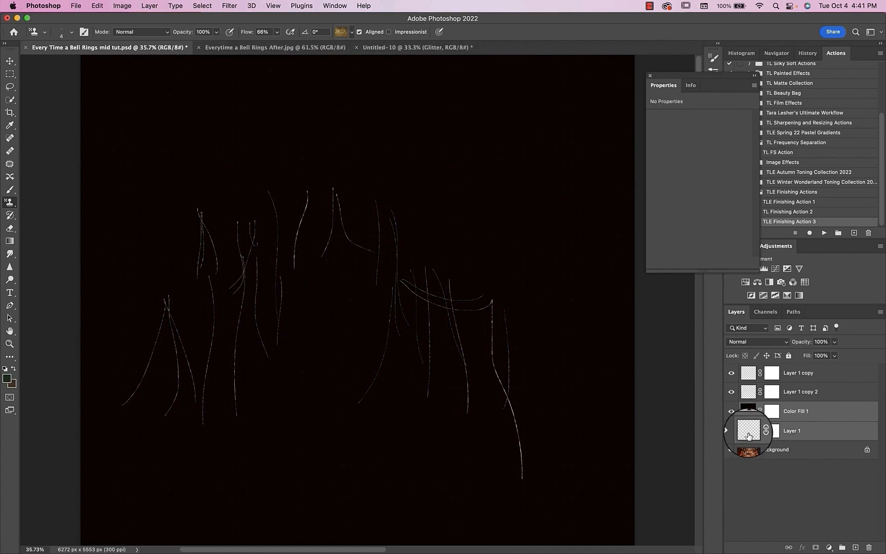
key("super+e")
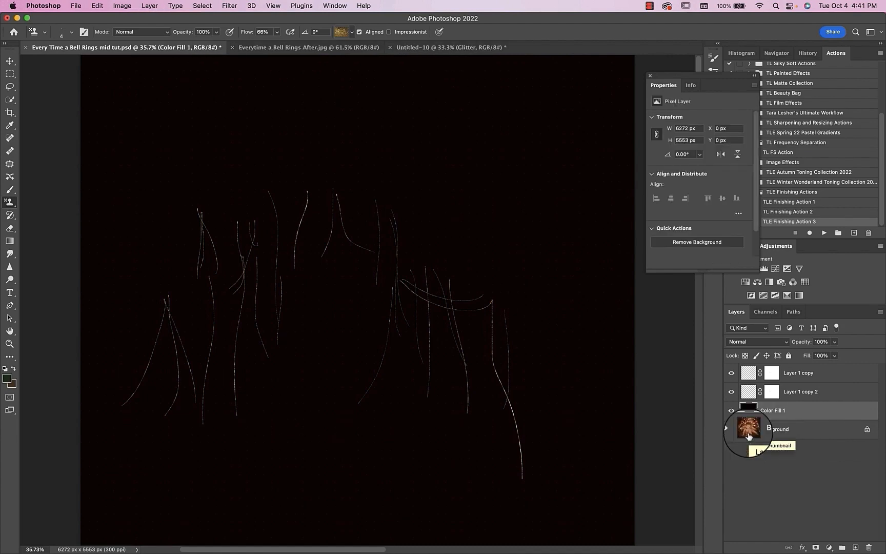
key("super+z")
key("super+e")
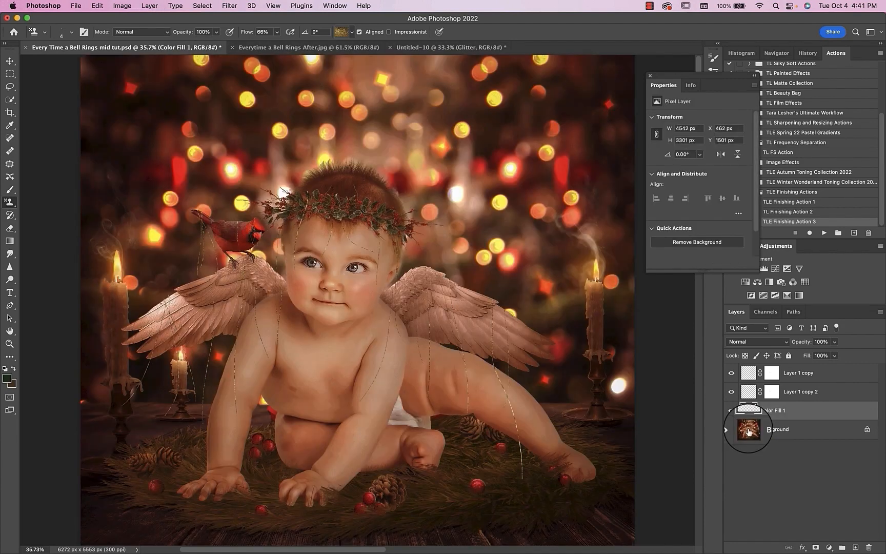
Warp the merged dark strand layer slightly away from the glitter strands as a shadow and set its blend mode to Soft Light
key("super+t")
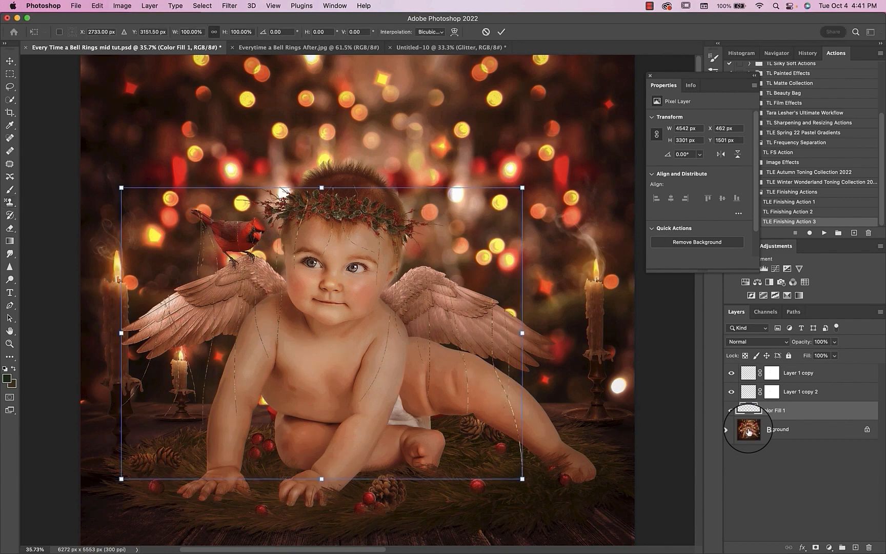
right_click(419, 289)
left_click(434, 364)
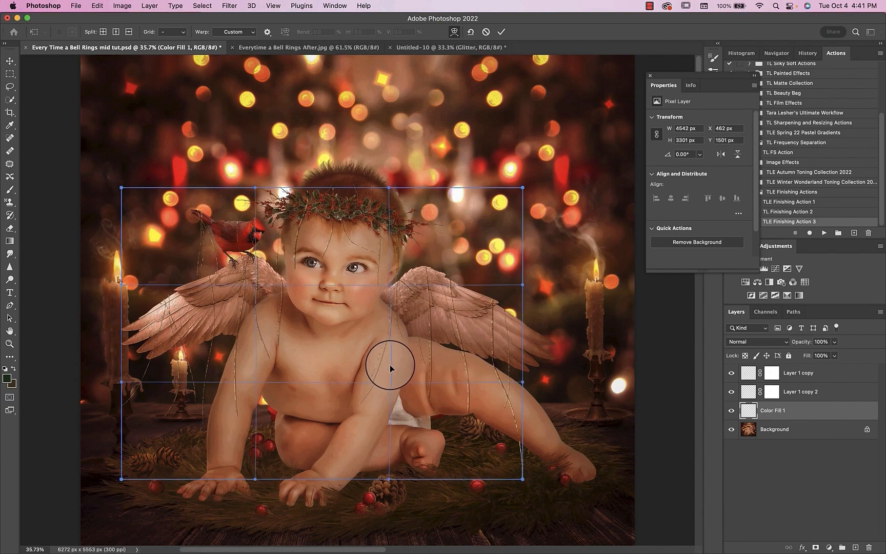
left_click(744, 342)
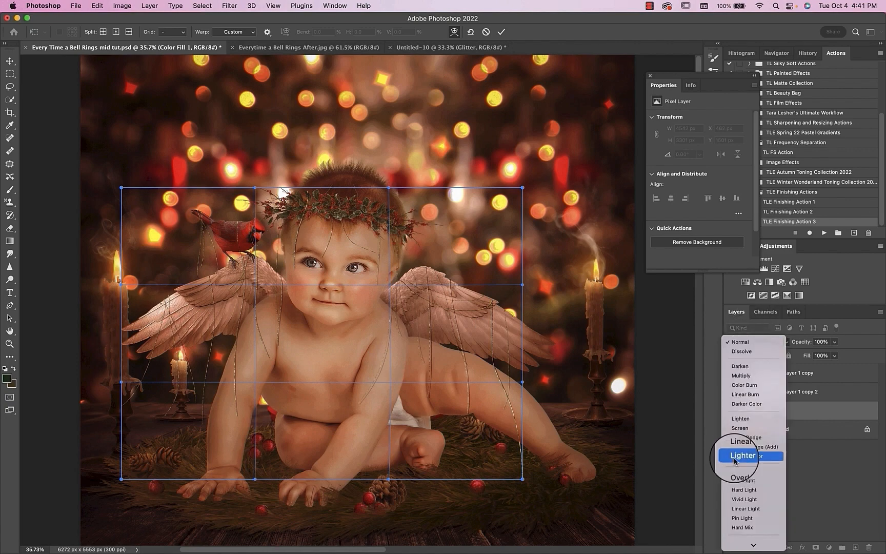
left_click(734, 481)
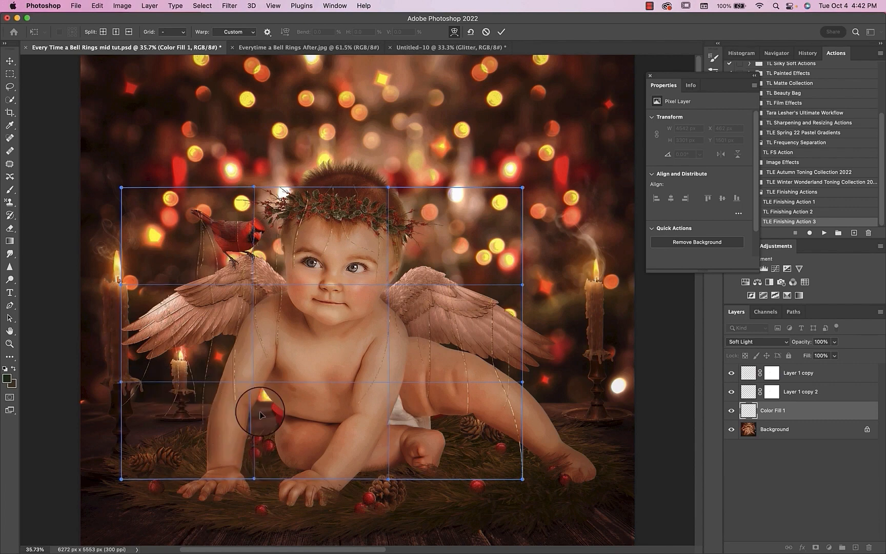
left_click_drag(456, 370, 454, 369)
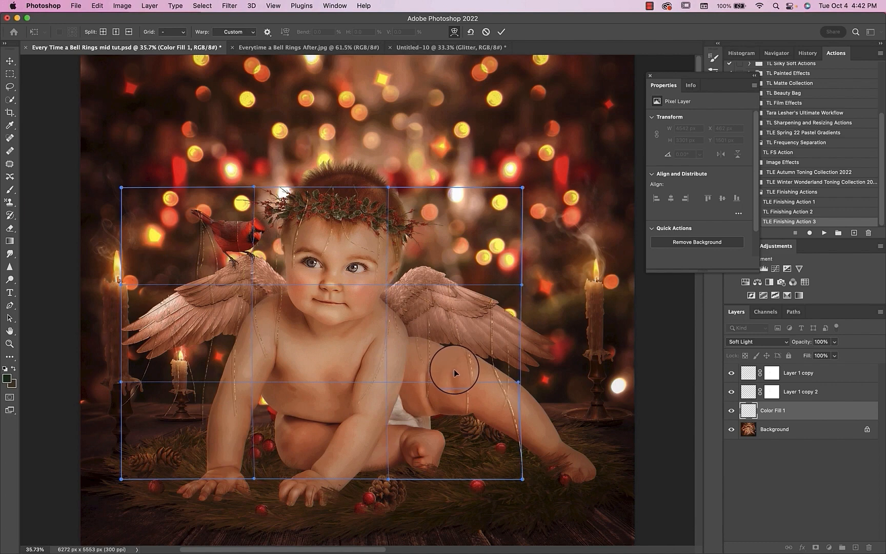
left_click(500, 32)
Add a layer mask to the dark shadow strand layer and prepare a 250 px brush with black for masking
left_click(816, 547)
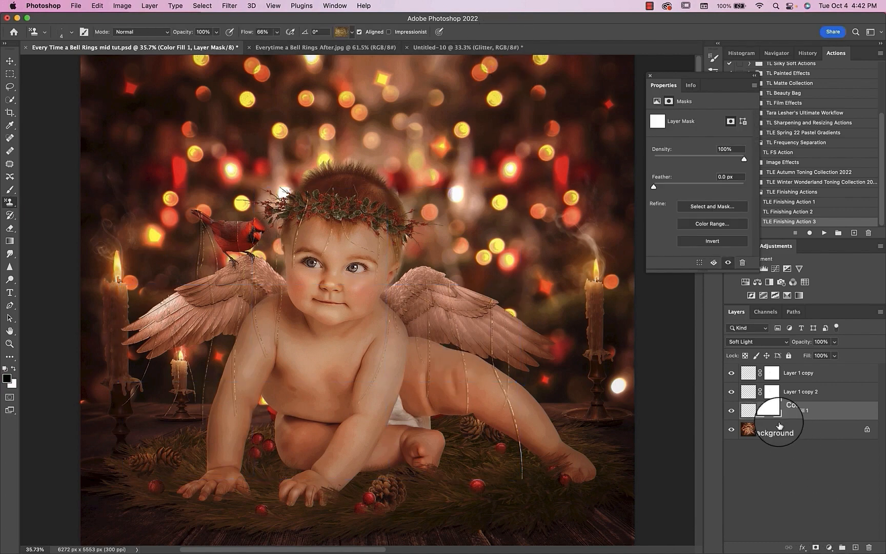
key("b")
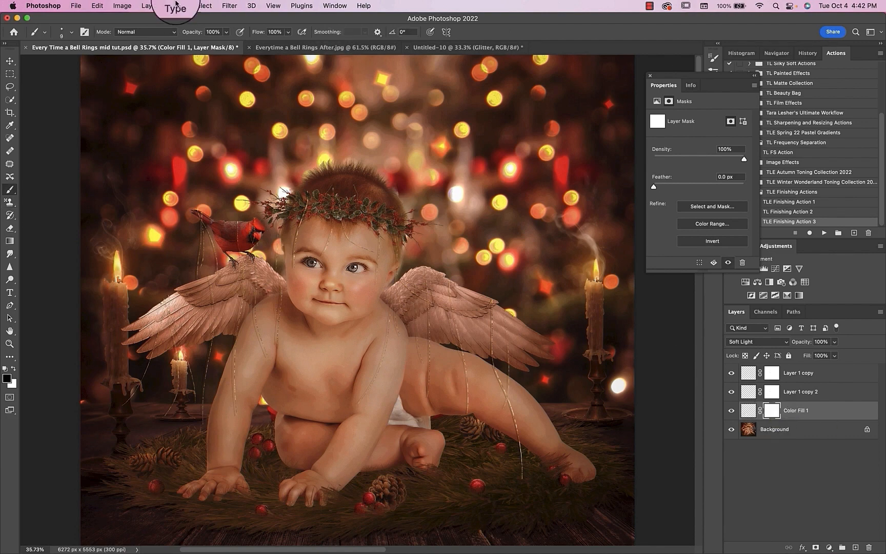
left_click(66, 32)
left_click(72, 32)
key("]")
key("]")
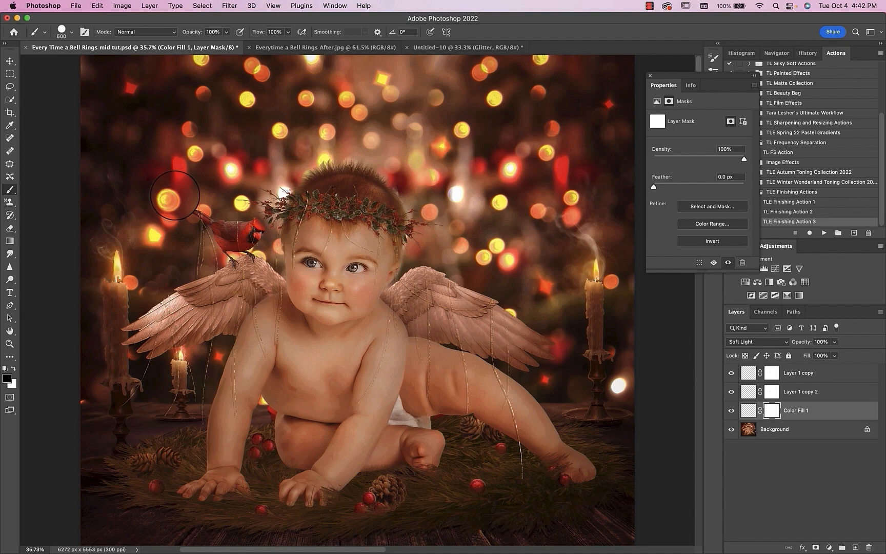
key("[")
key("[")
key("[")
key("[")
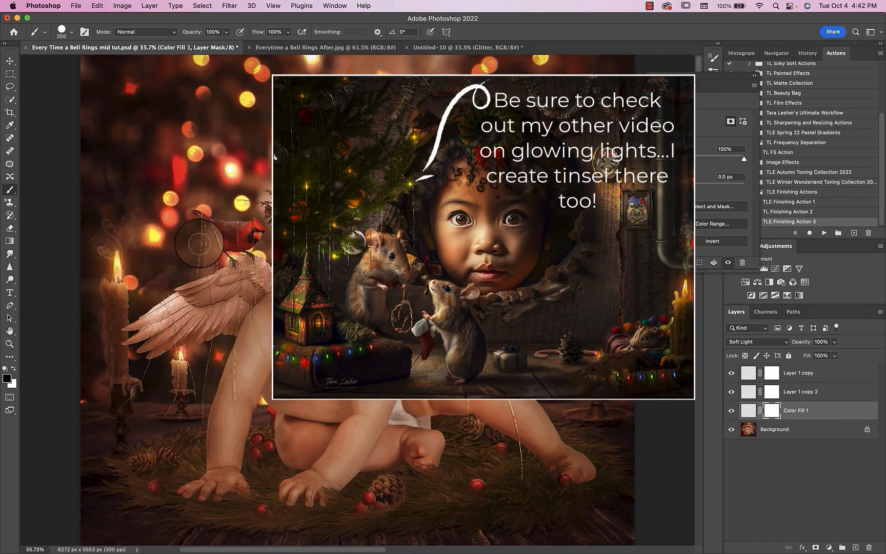